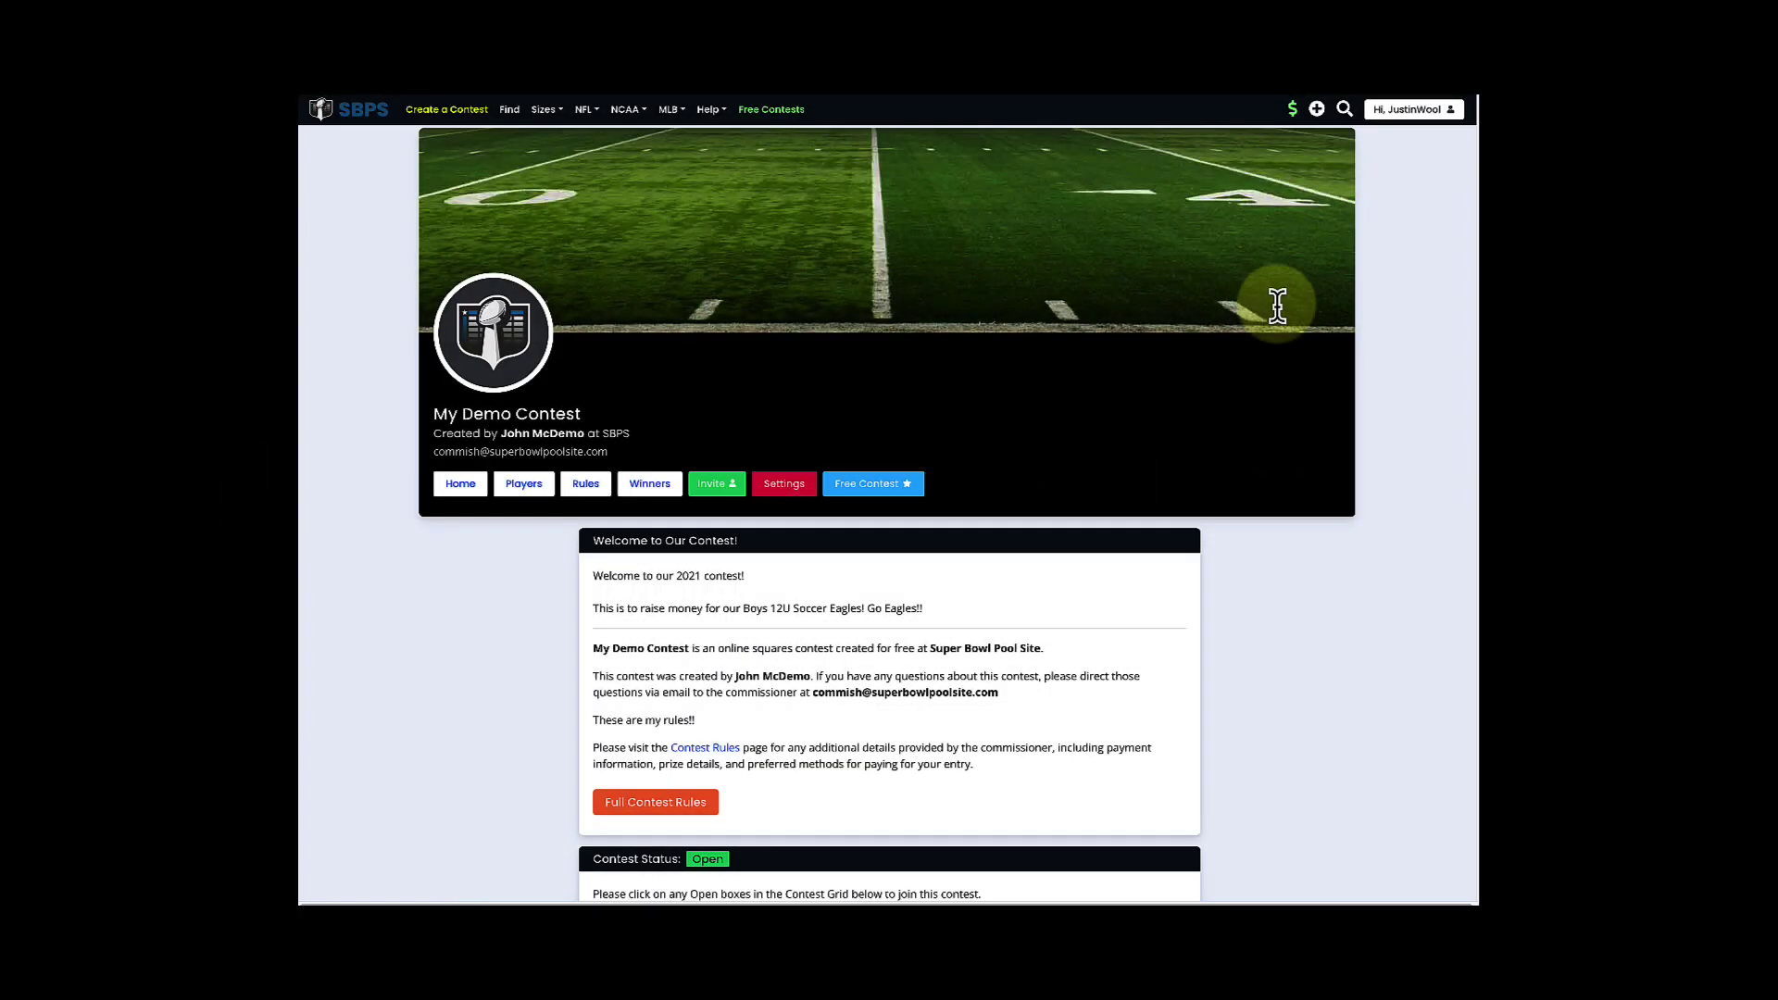
{"action": "scroll", "coordinate": [1060, 347], "scroll_direction": "down", "scroll_amount": 2}
{"action": "scroll", "coordinate": [1060, 347], "scroll_direction": "down", "scroll_amount": 3}
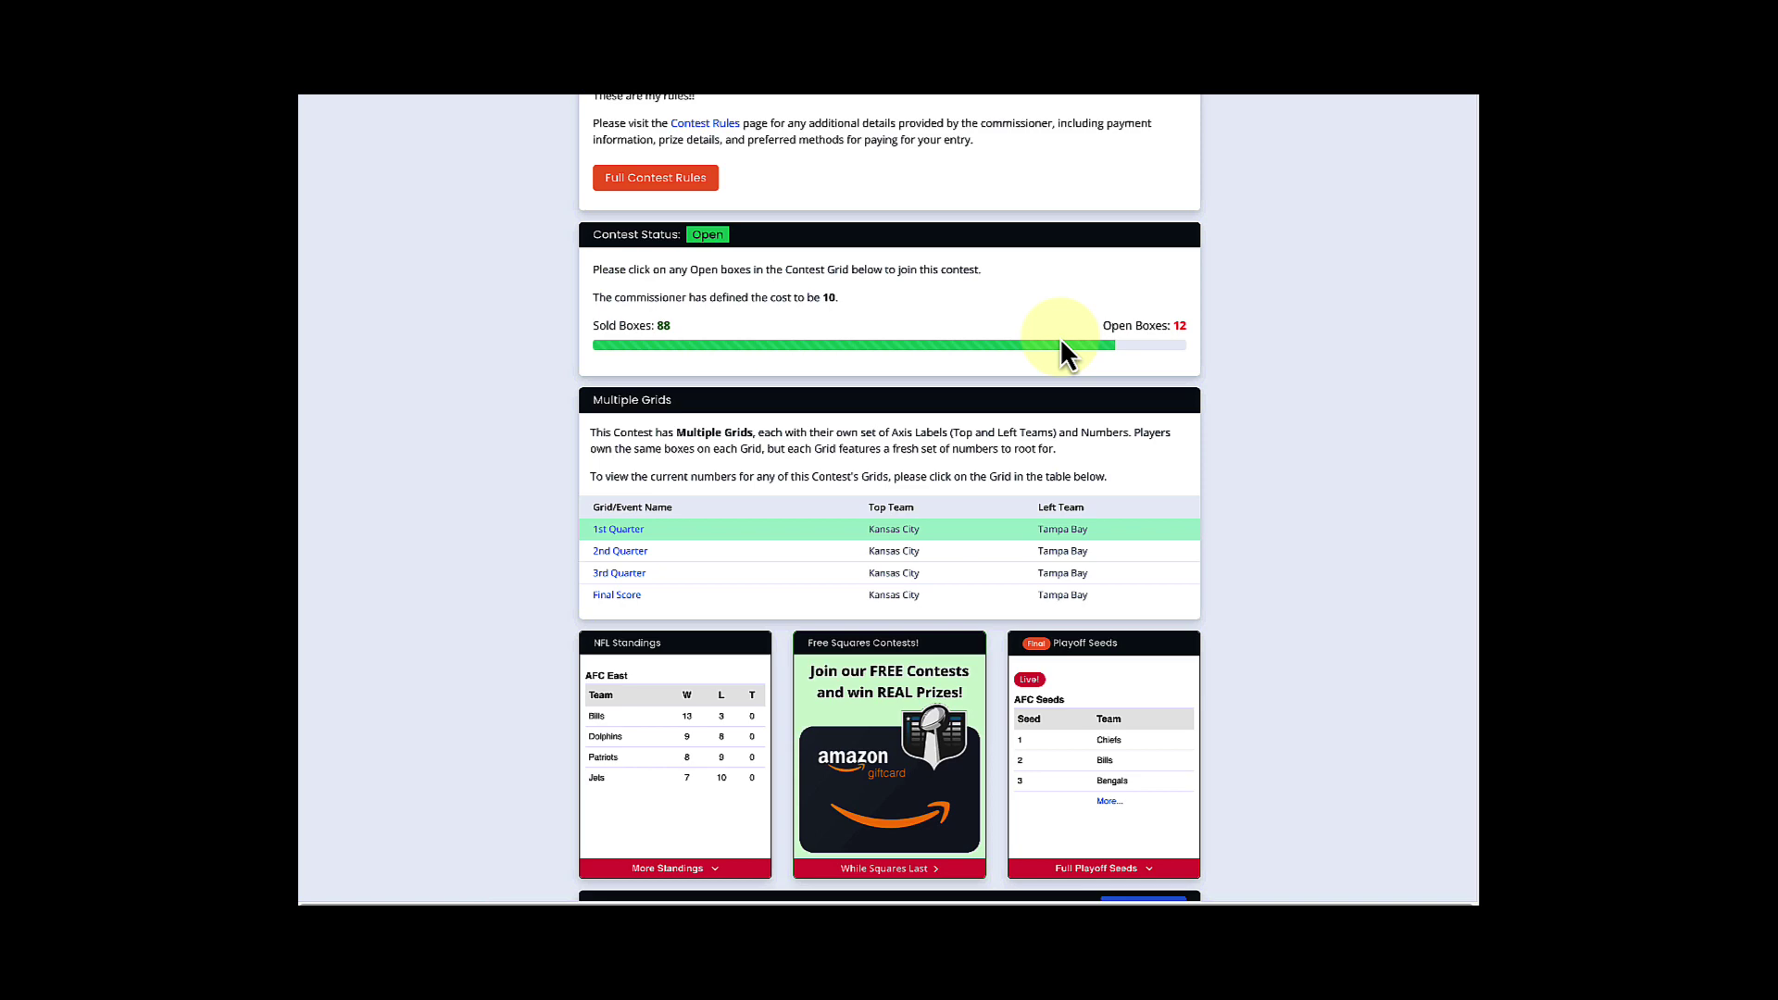
{"action": "scroll", "coordinate": [1062, 350], "scroll_direction": "down", "scroll_amount": 5}
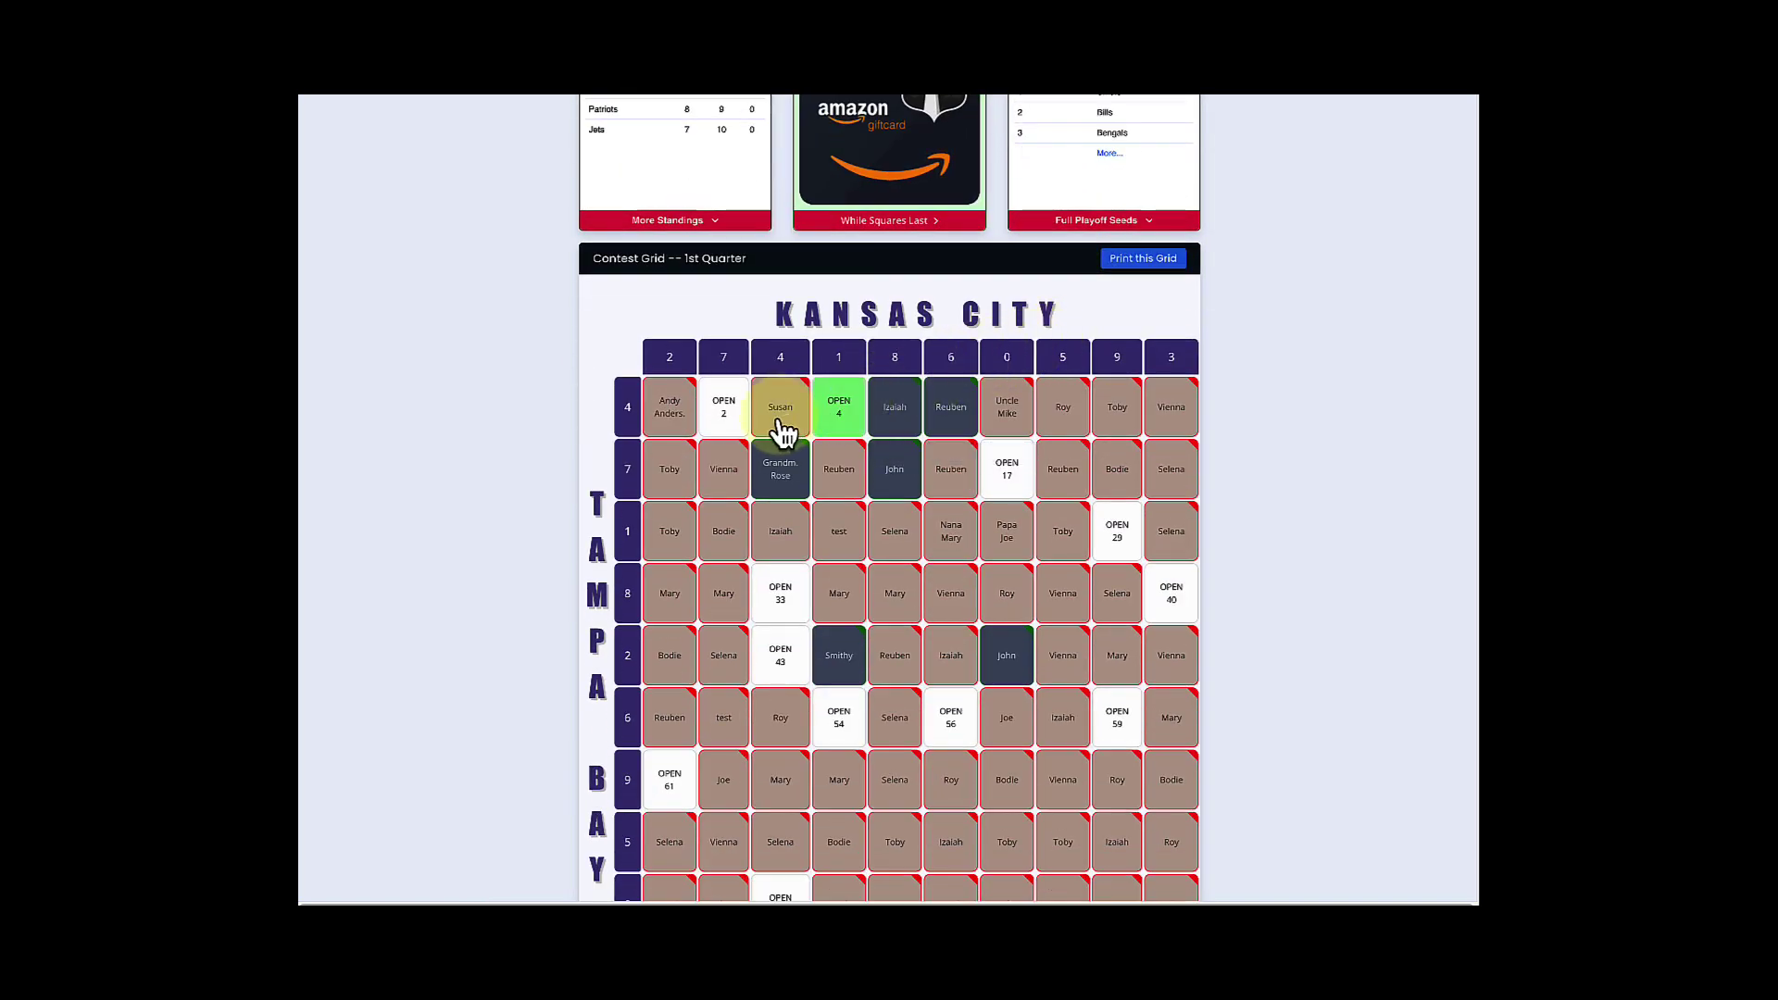
{"action": "scroll", "coordinate": [782, 432], "scroll_direction": "up", "scroll_amount": 10}
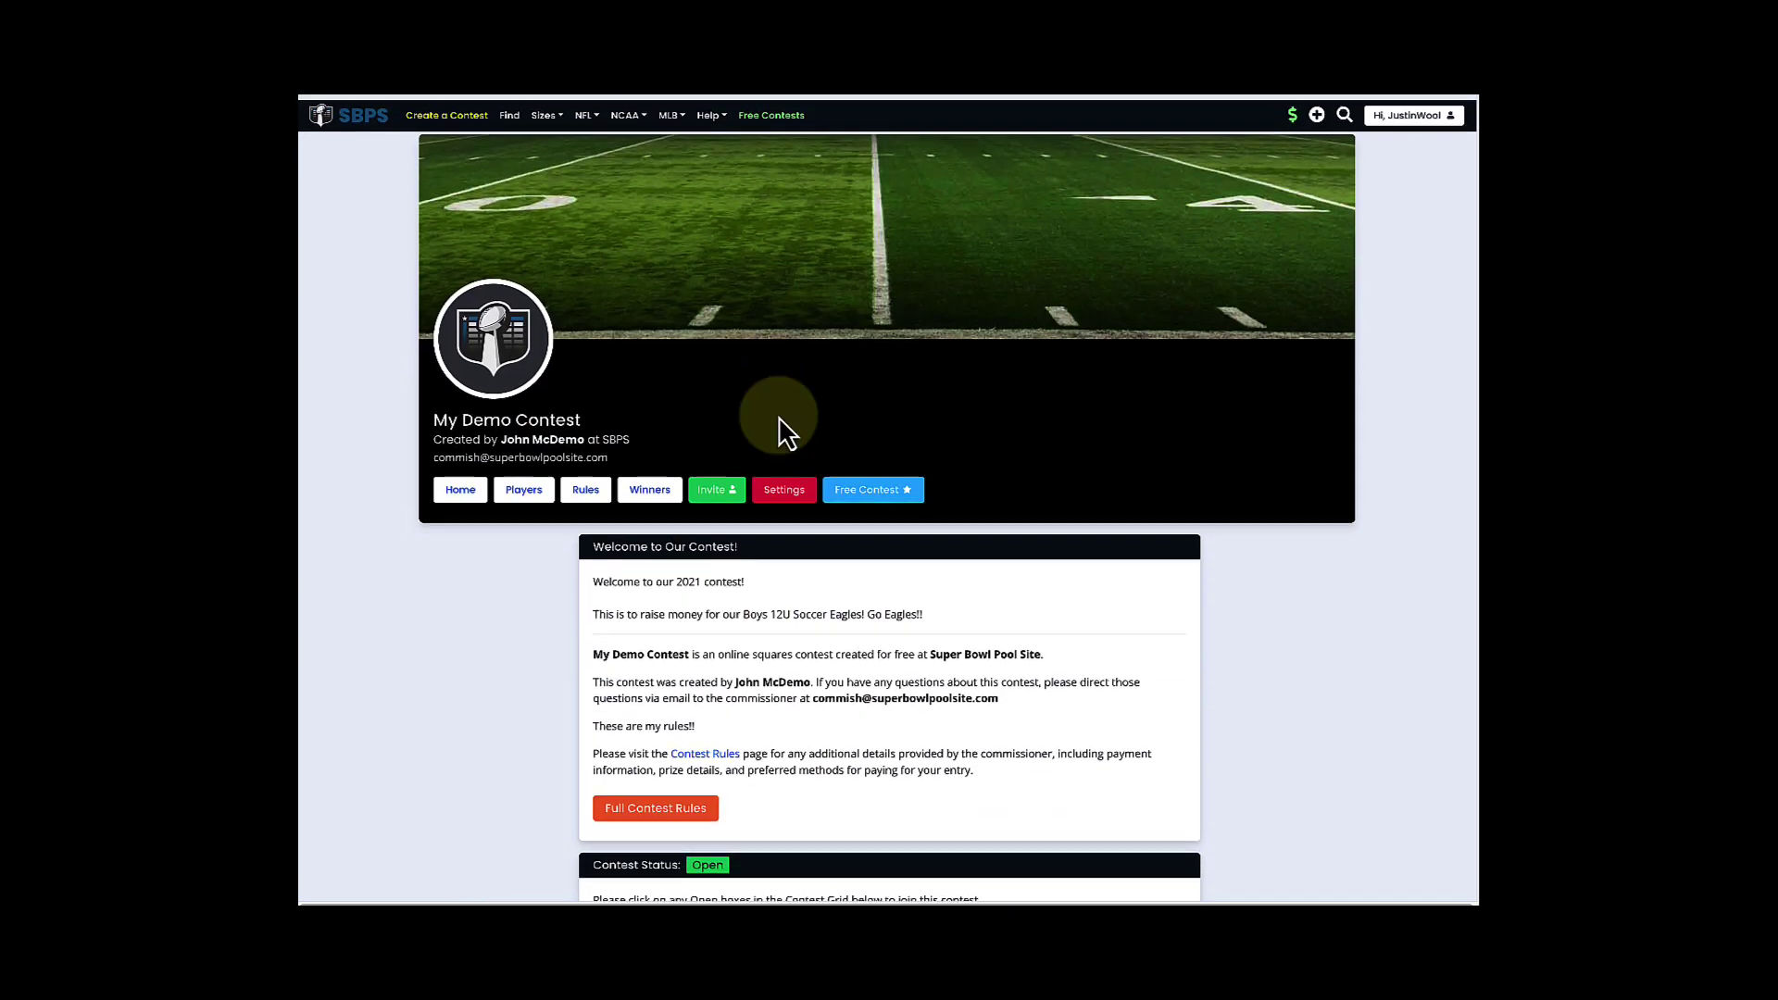
Open My Demo Contest's commissioner Settings and show the Player Management squares view
{"action": "left_click", "coordinate": [782, 486]}
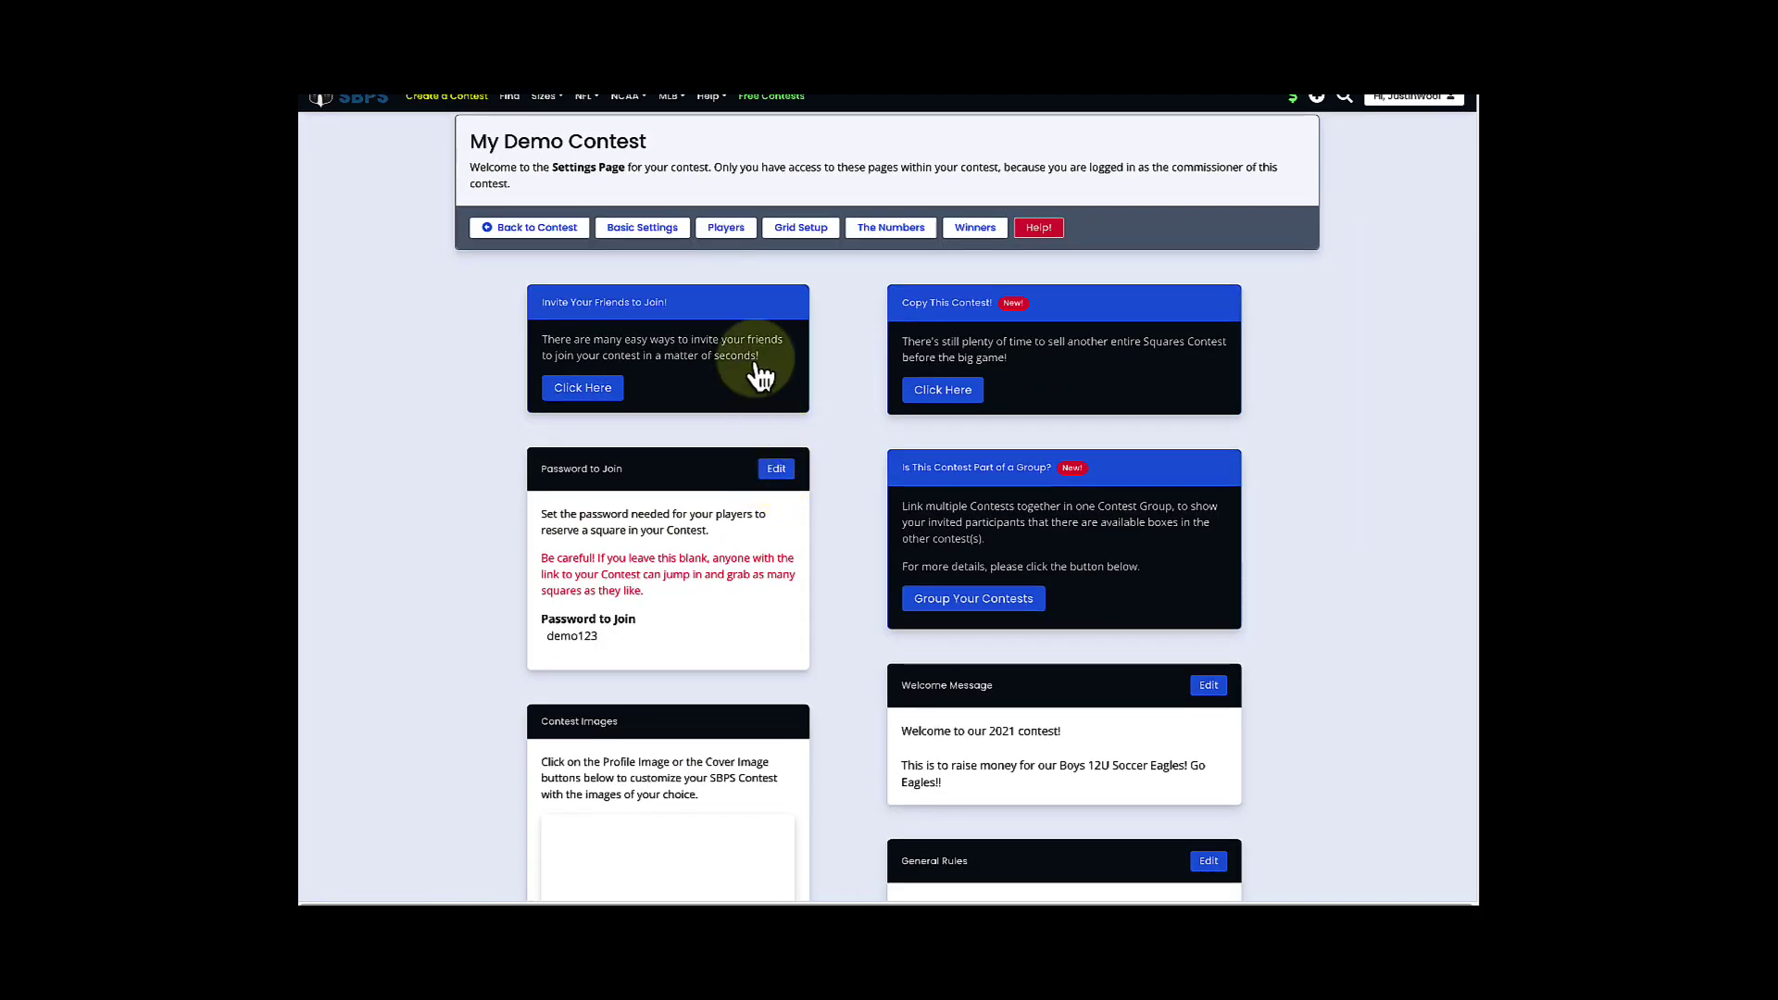
{"action": "left_click", "coordinate": [729, 240]}
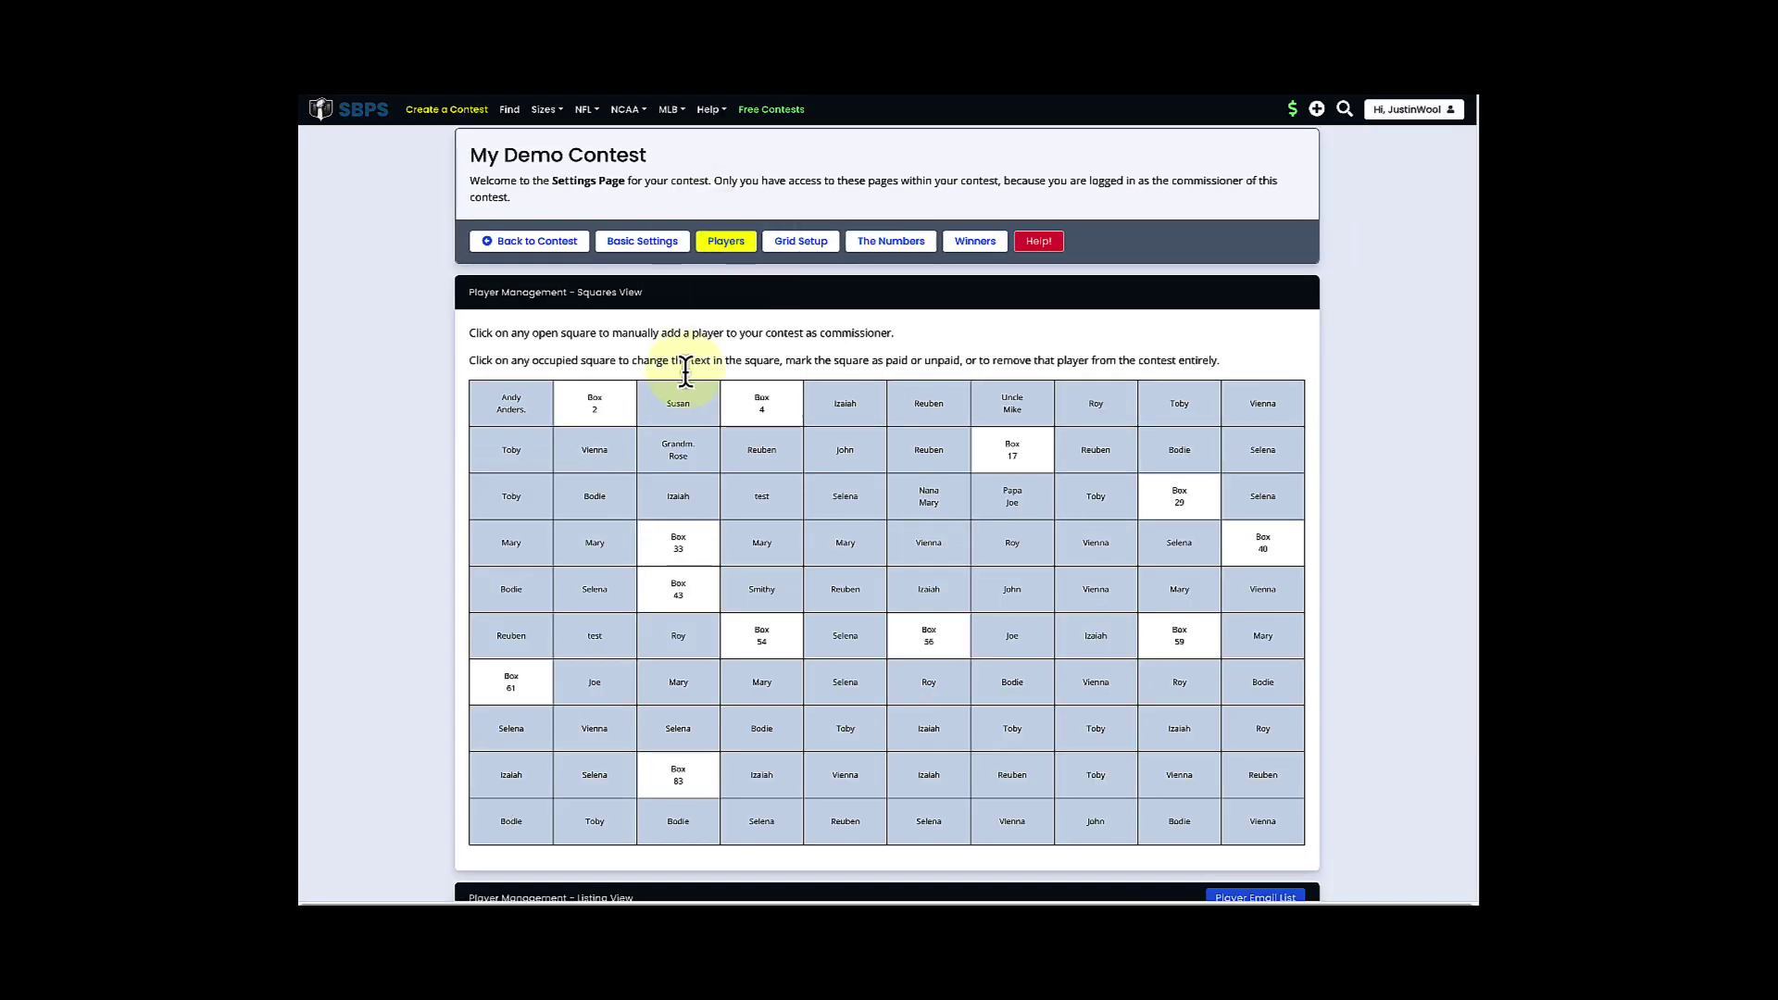
{"action": "left_click", "coordinate": [677, 404]}
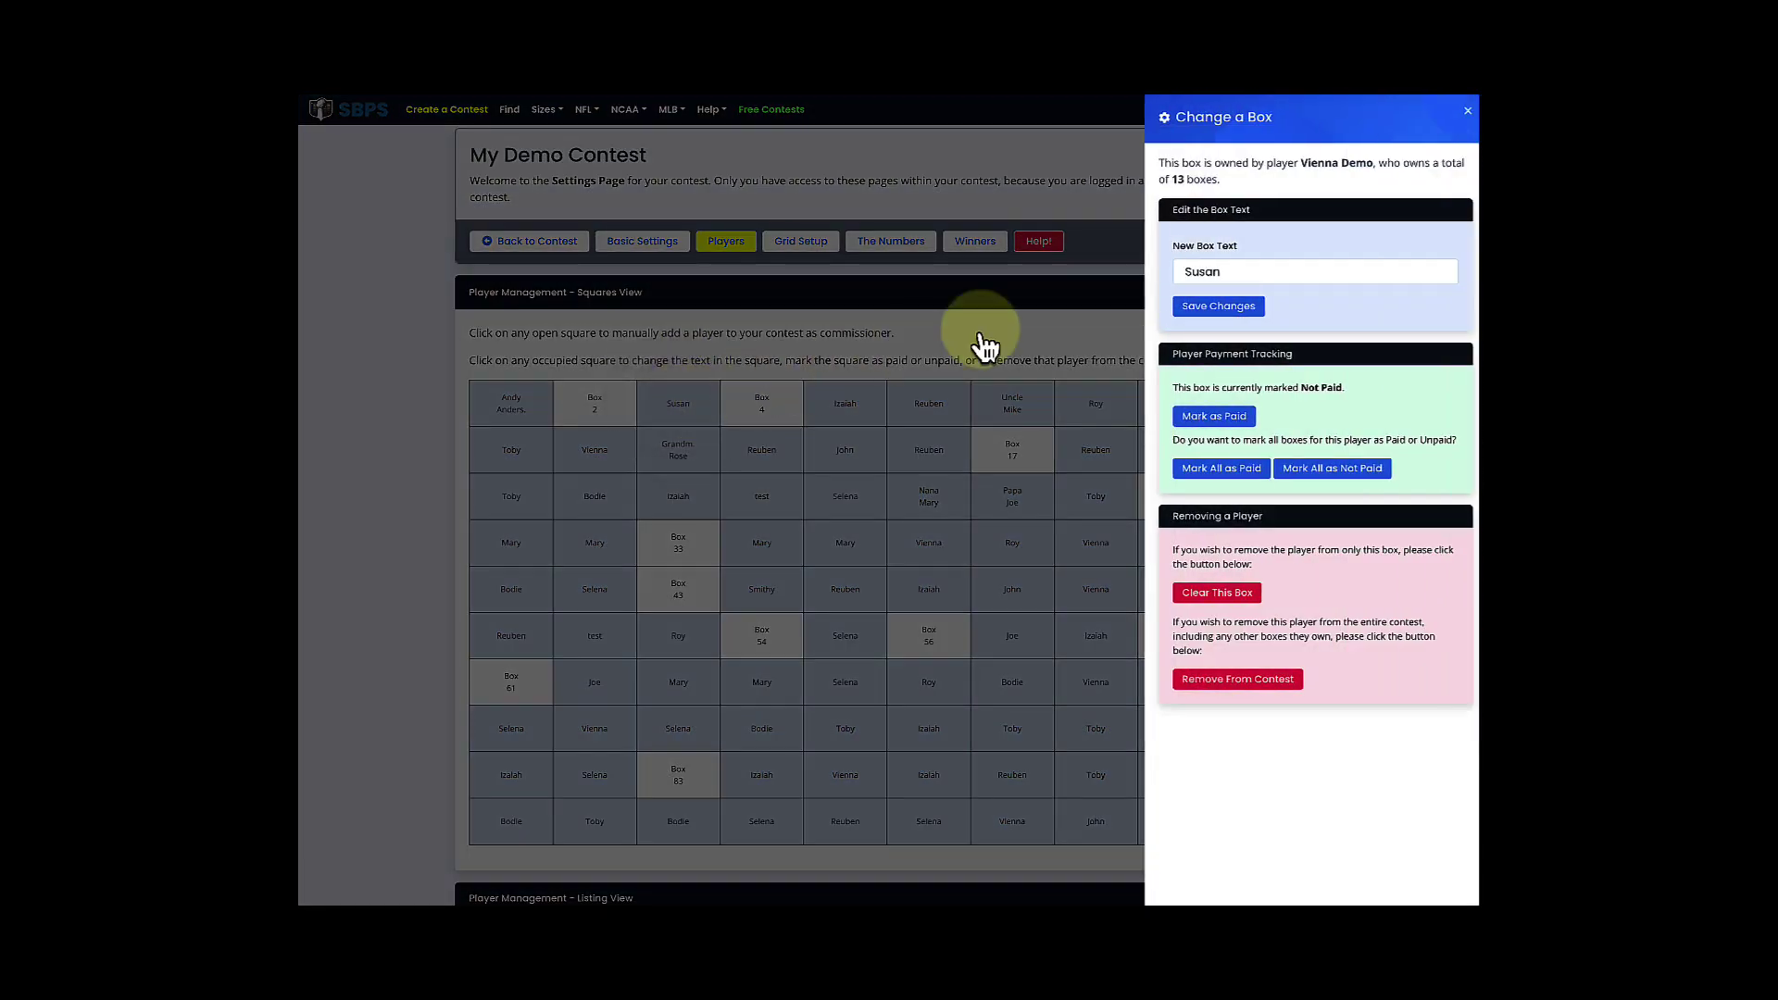
{"action": "double_click", "coordinate": [1213, 272]}
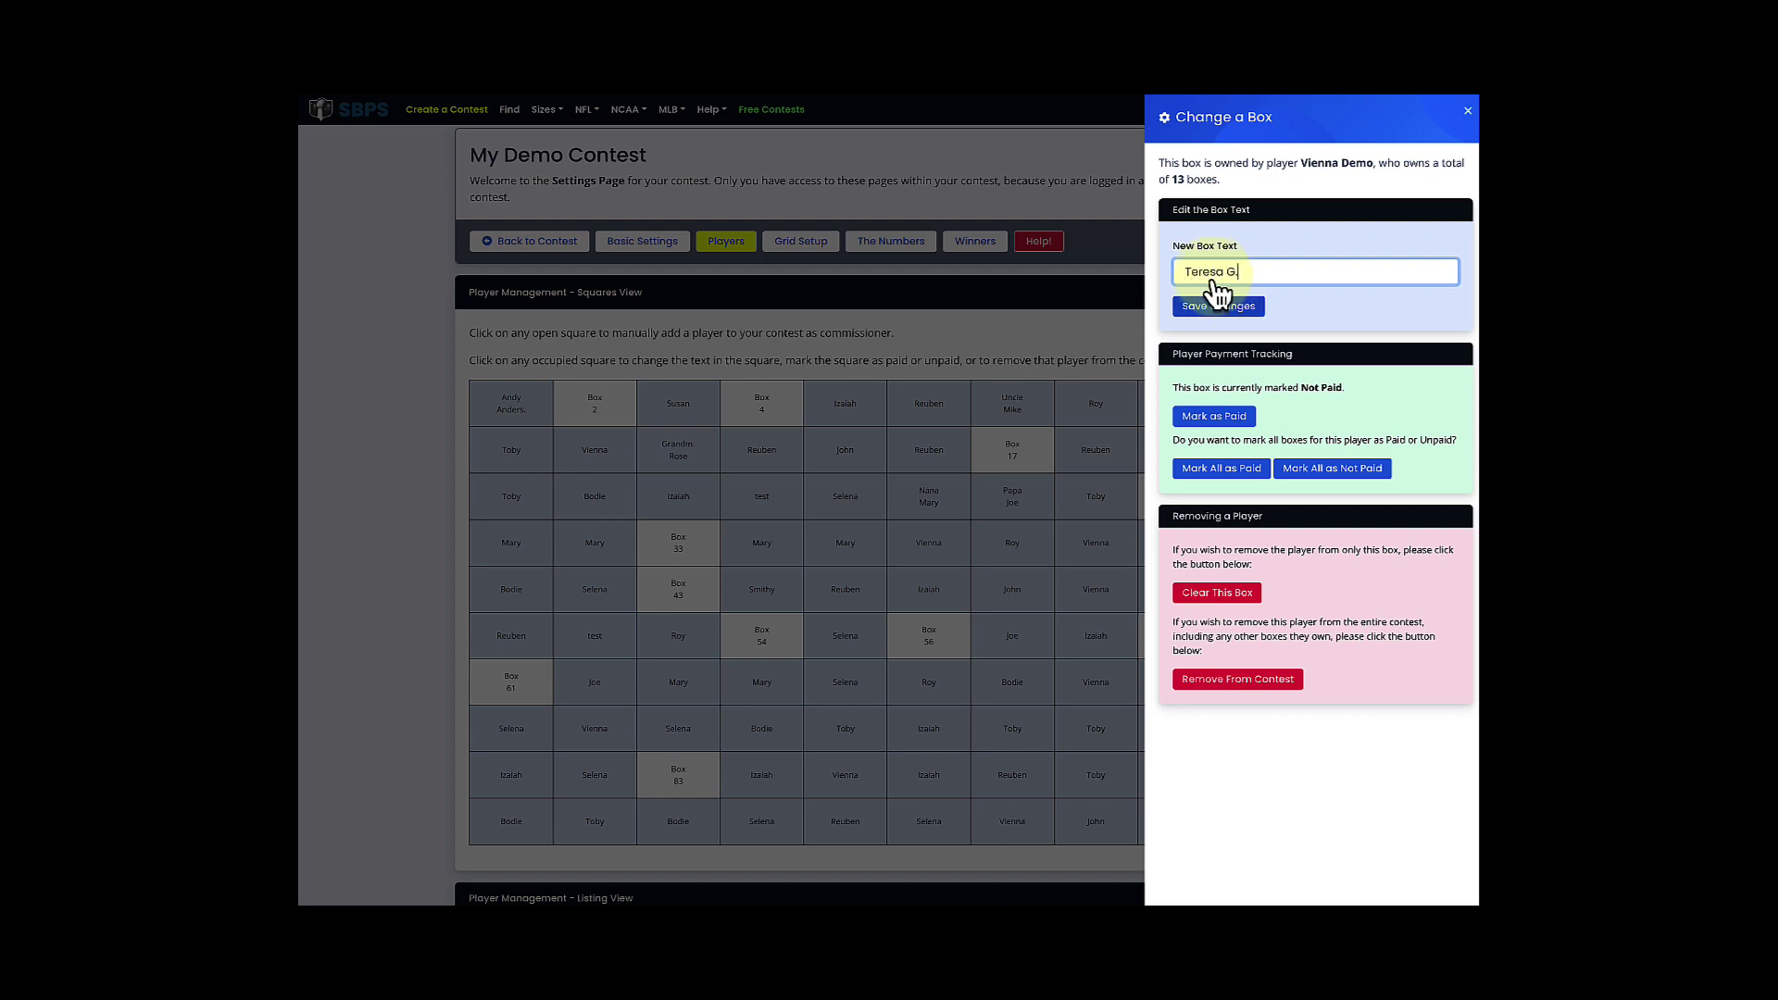
{"action": "left_click", "coordinate": [1217, 306]}
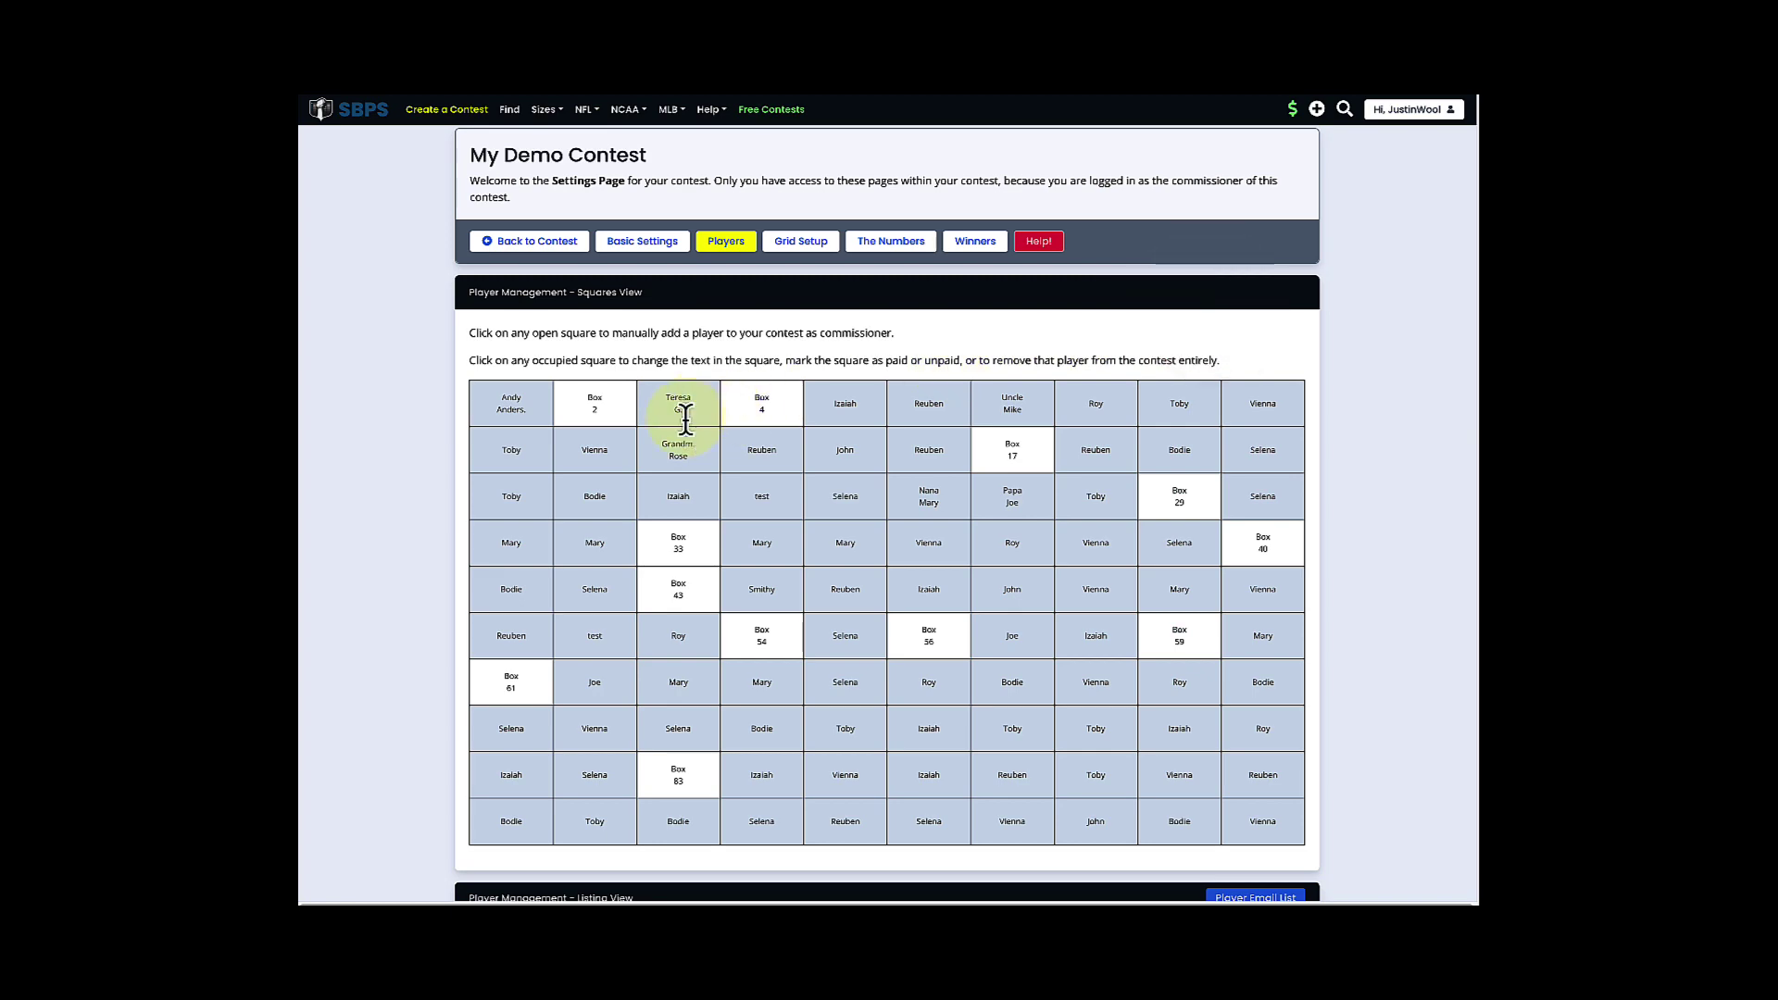
{"action": "scroll", "coordinate": [684, 419], "scroll_direction": "down", "scroll_amount": 3}
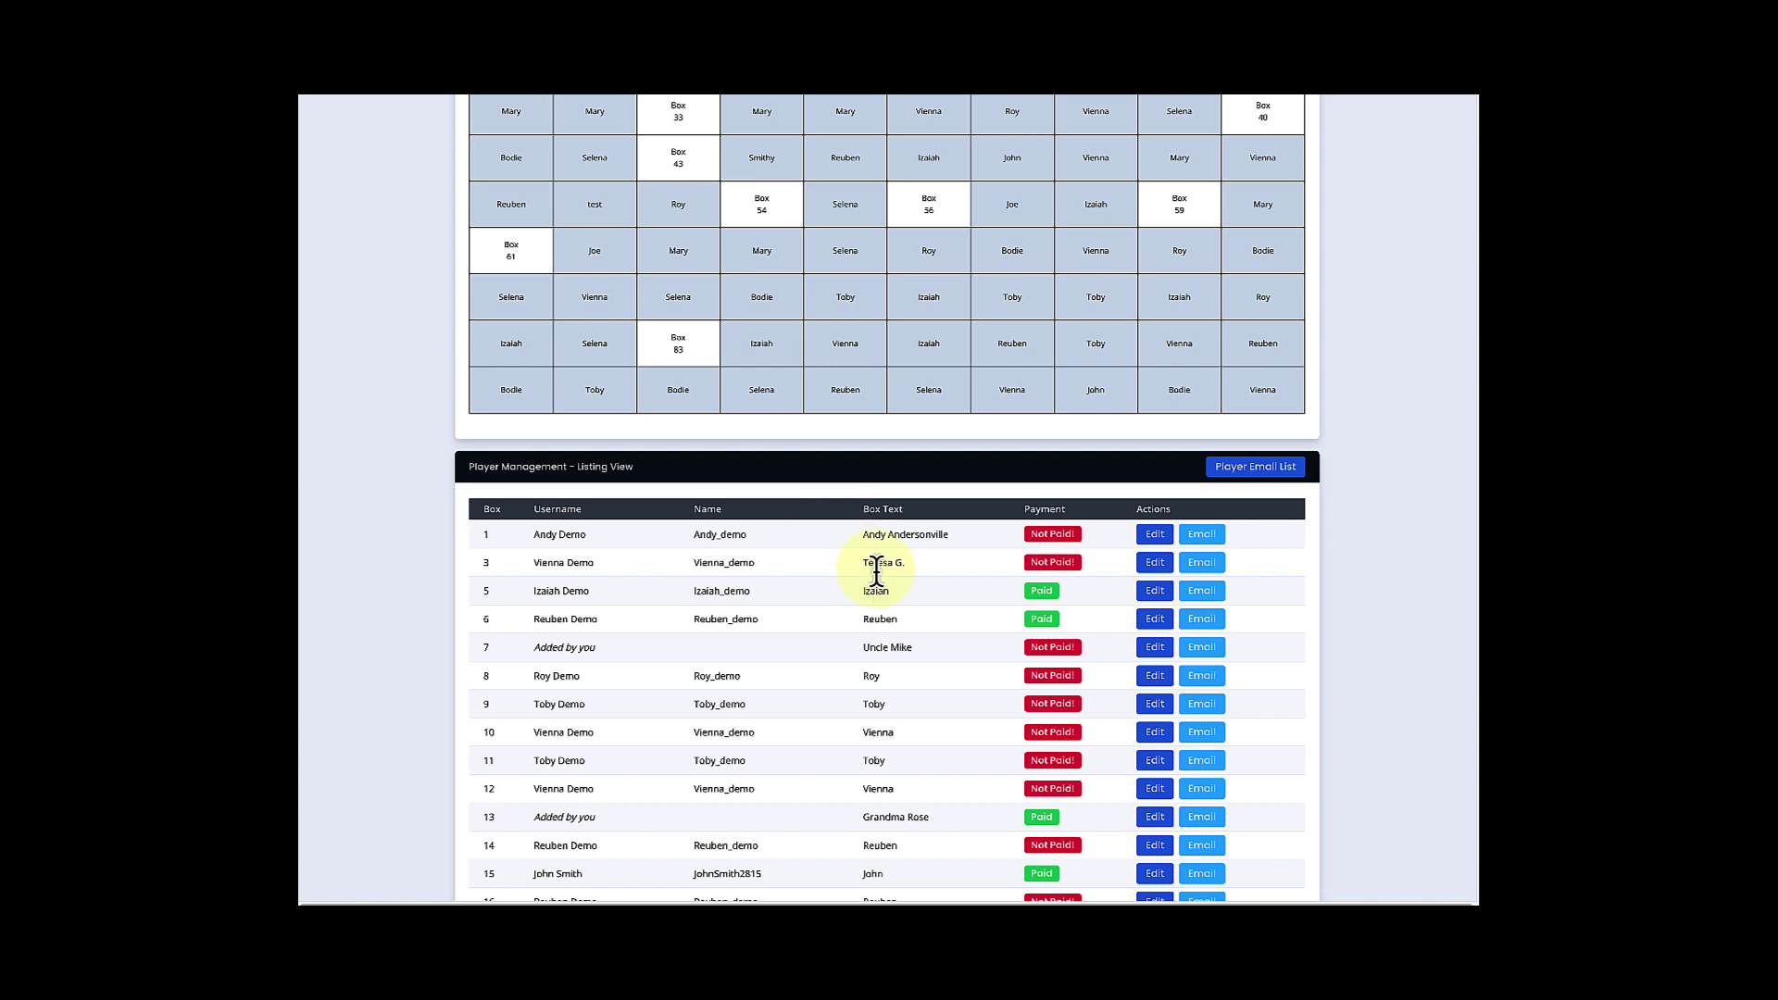
{"action": "left_click", "coordinate": [1156, 565]}
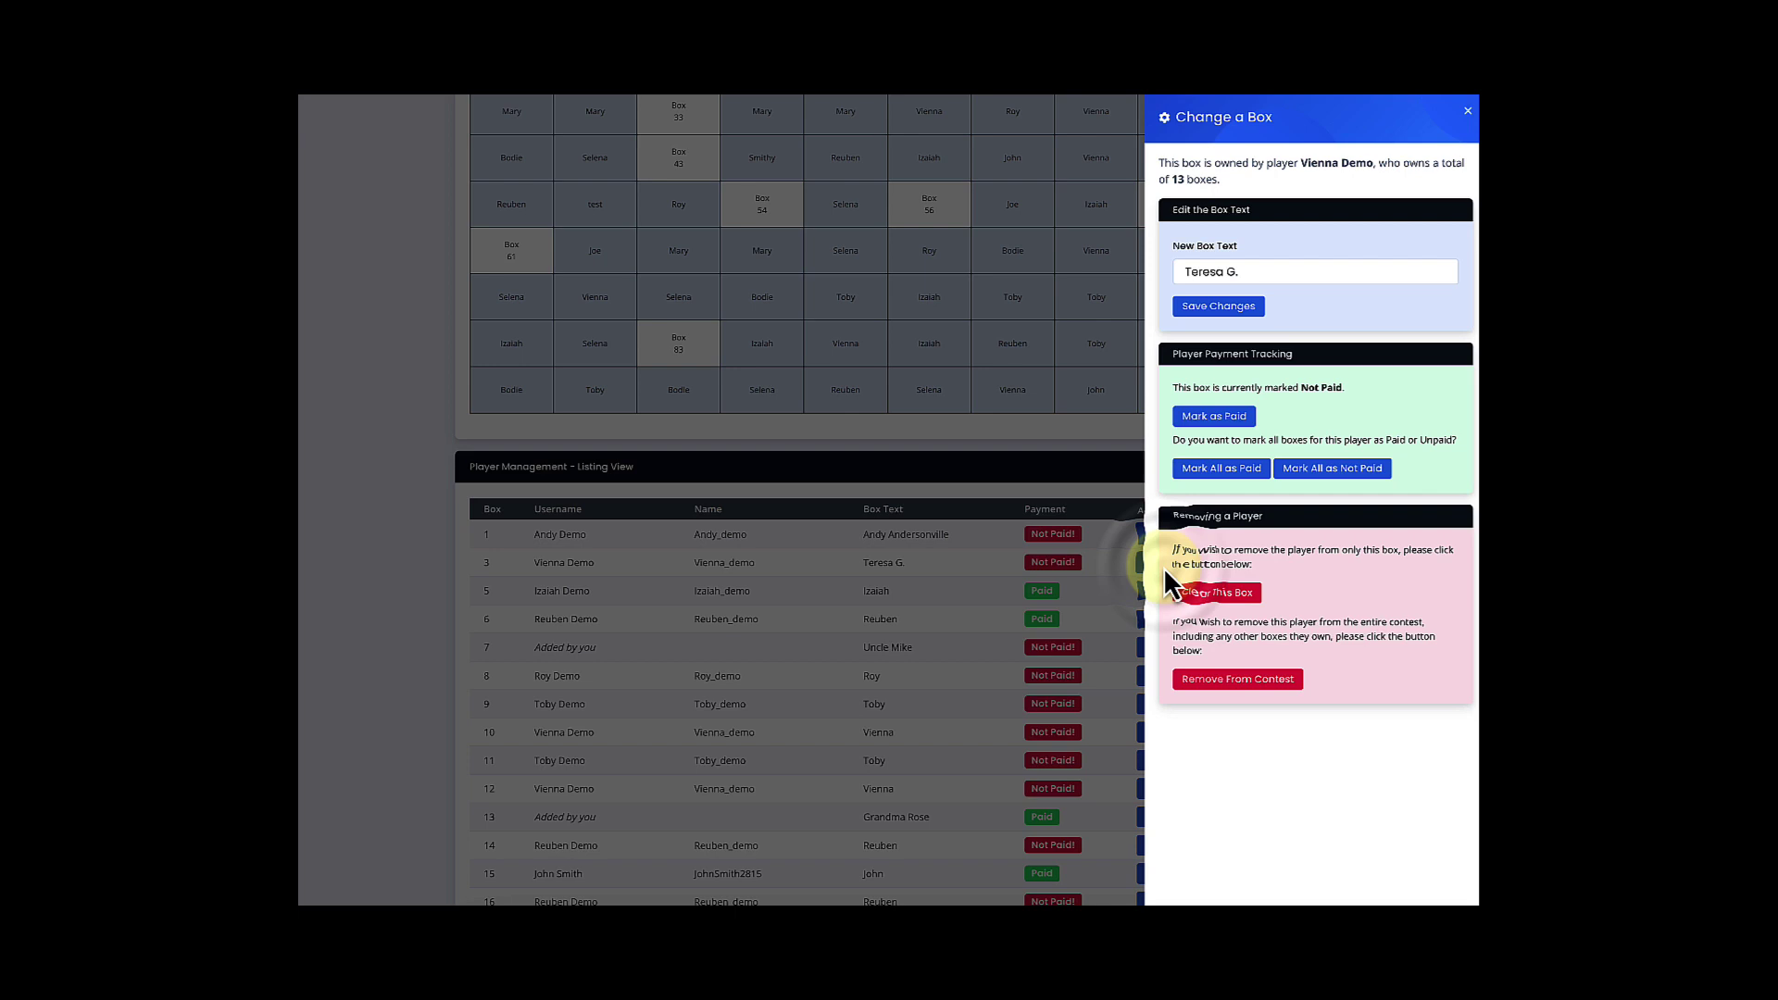
{"action": "triple_click", "coordinate": [1193, 271]}
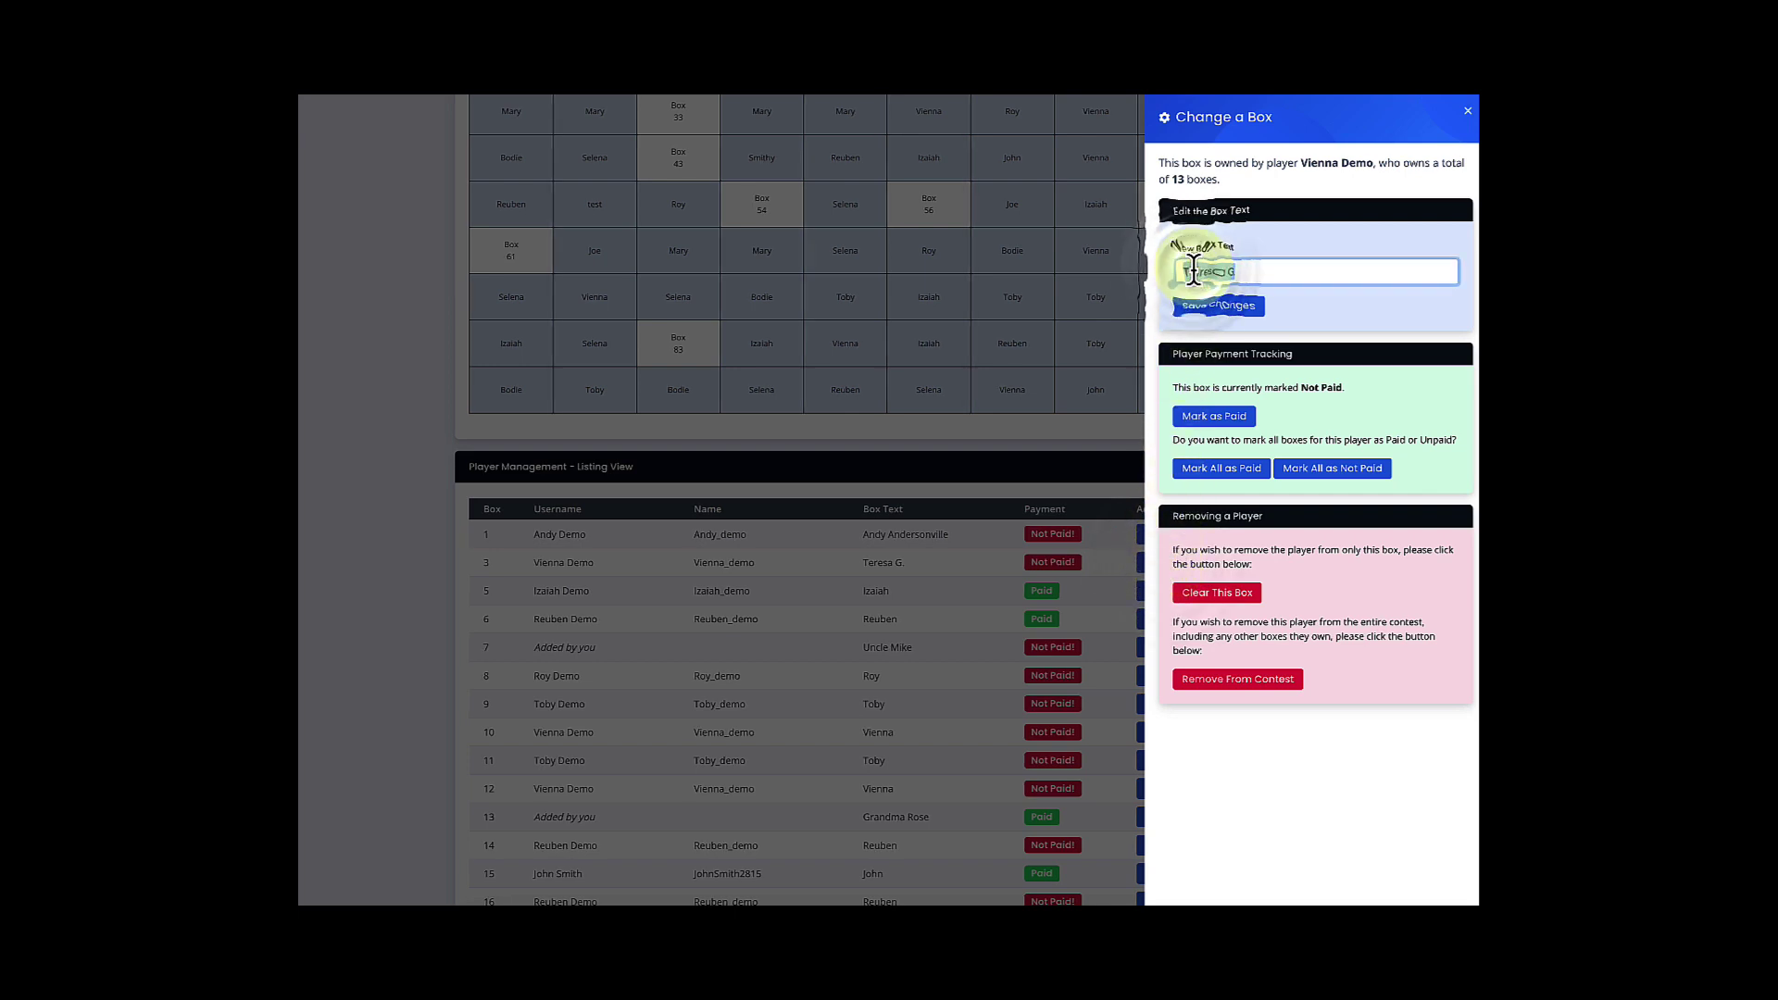
{"action": "type", "text": "Thomas Allen"}
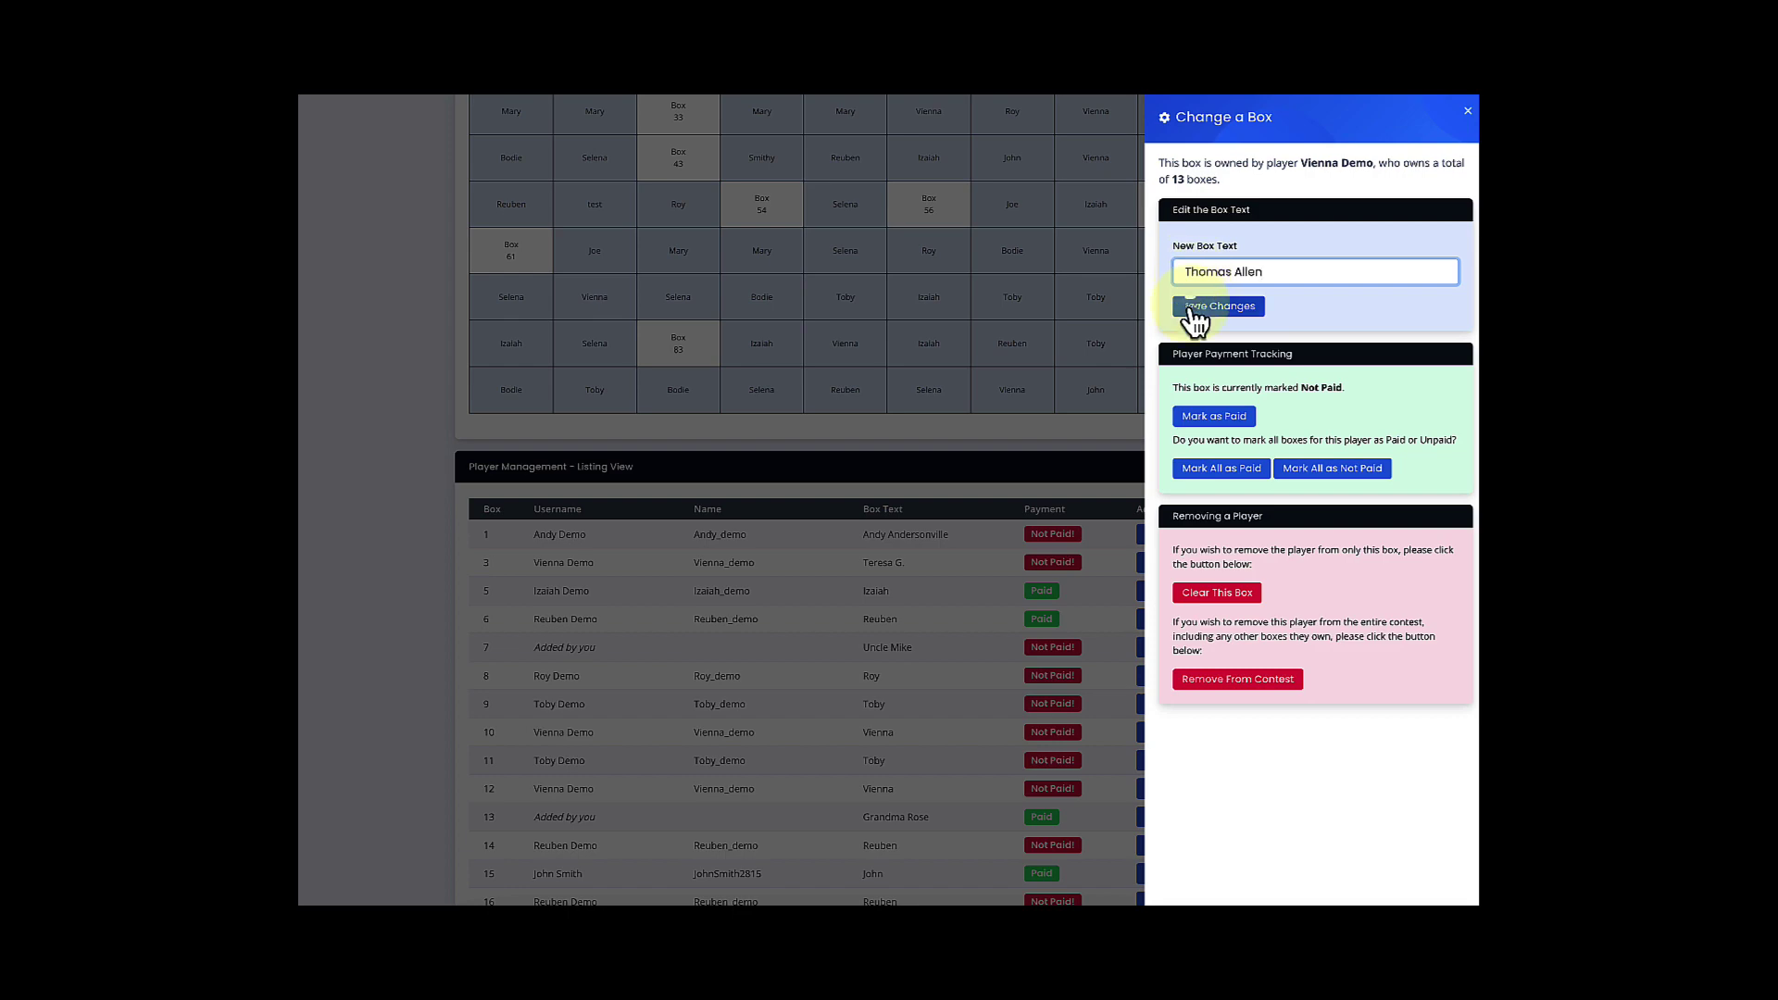
{"action": "left_click", "coordinate": [1205, 307]}
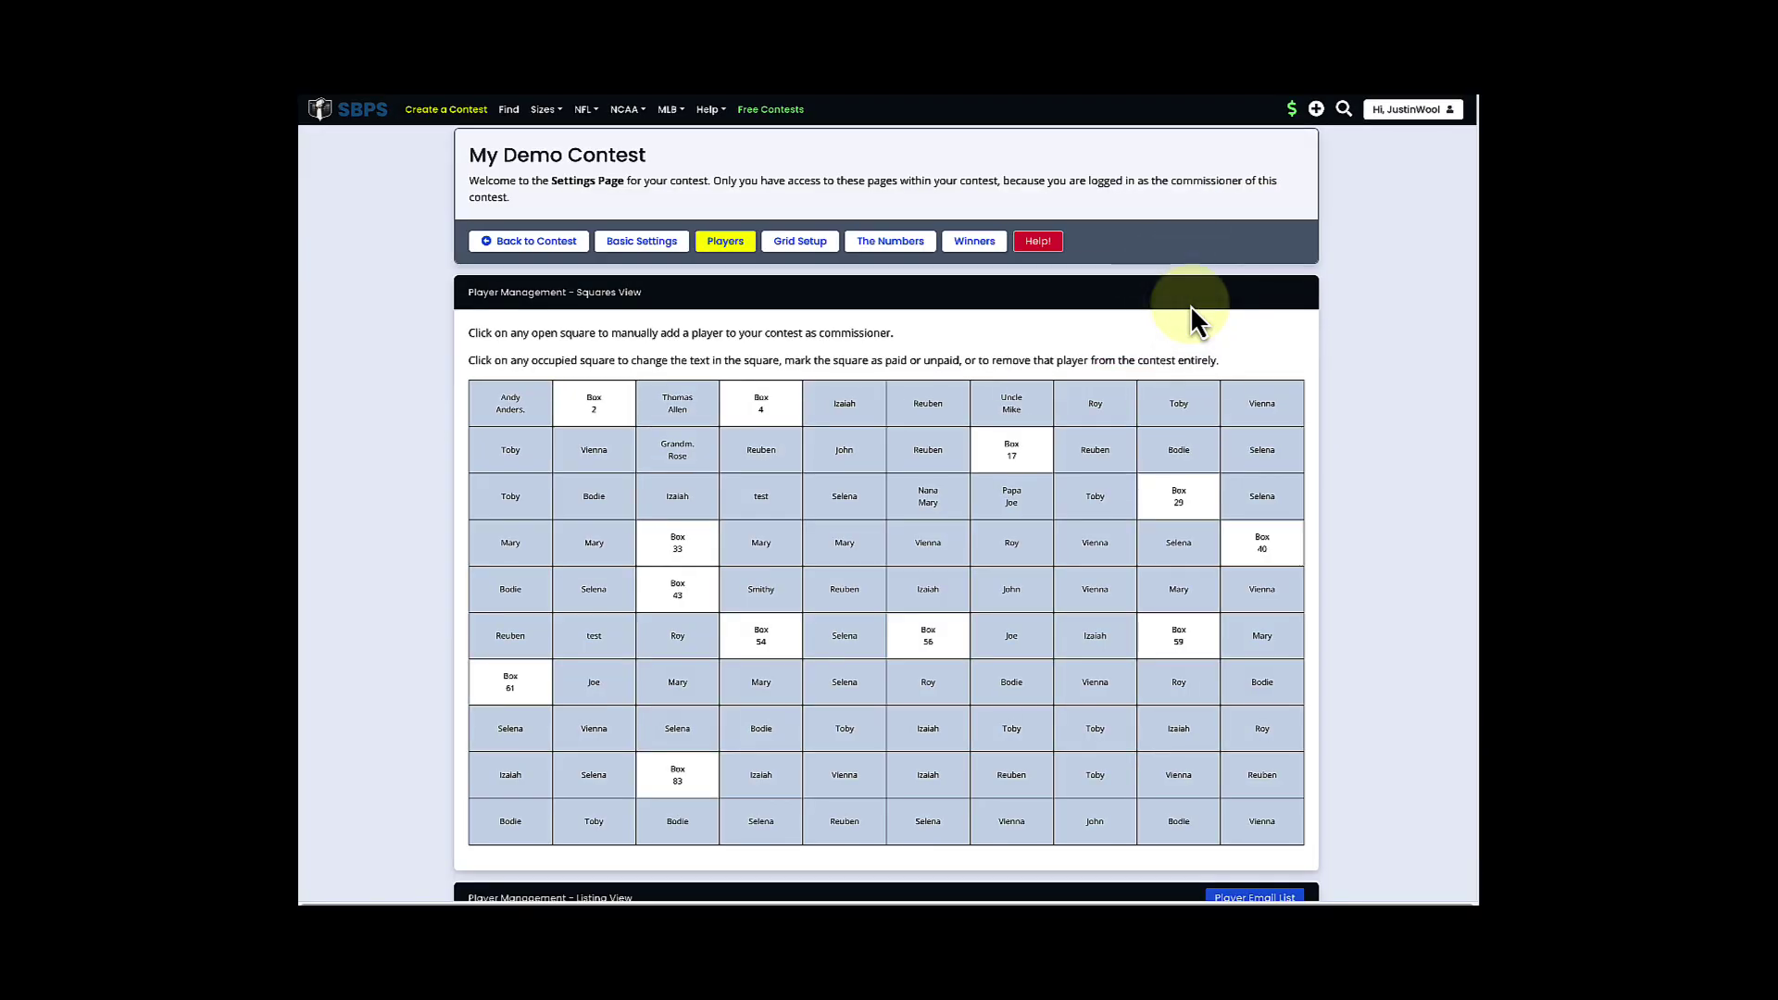
{"action": "left_click", "coordinate": [525, 242]}
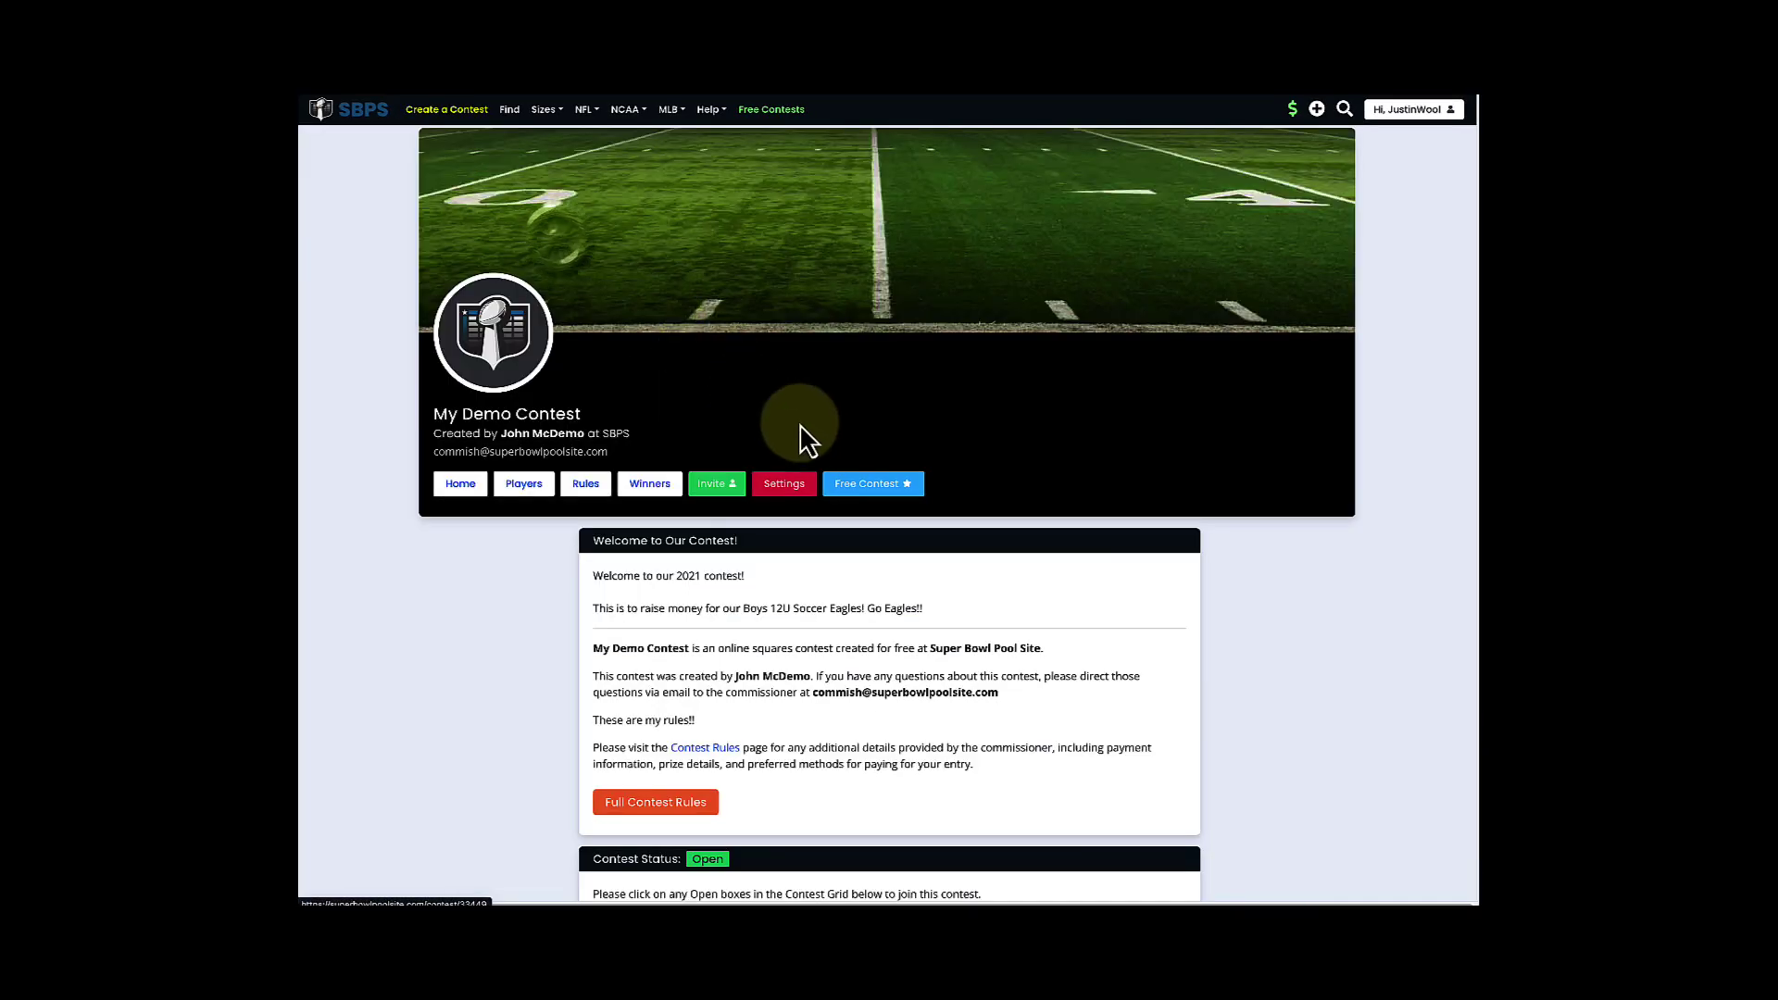
{"action": "scroll", "coordinate": [809, 440], "scroll_direction": "down", "scroll_amount": 3}
{"action": "scroll", "coordinate": [809, 439], "scroll_direction": "down", "scroll_amount": 5}
{"action": "scroll", "coordinate": [817, 474], "scroll_direction": "down", "scroll_amount": 1}
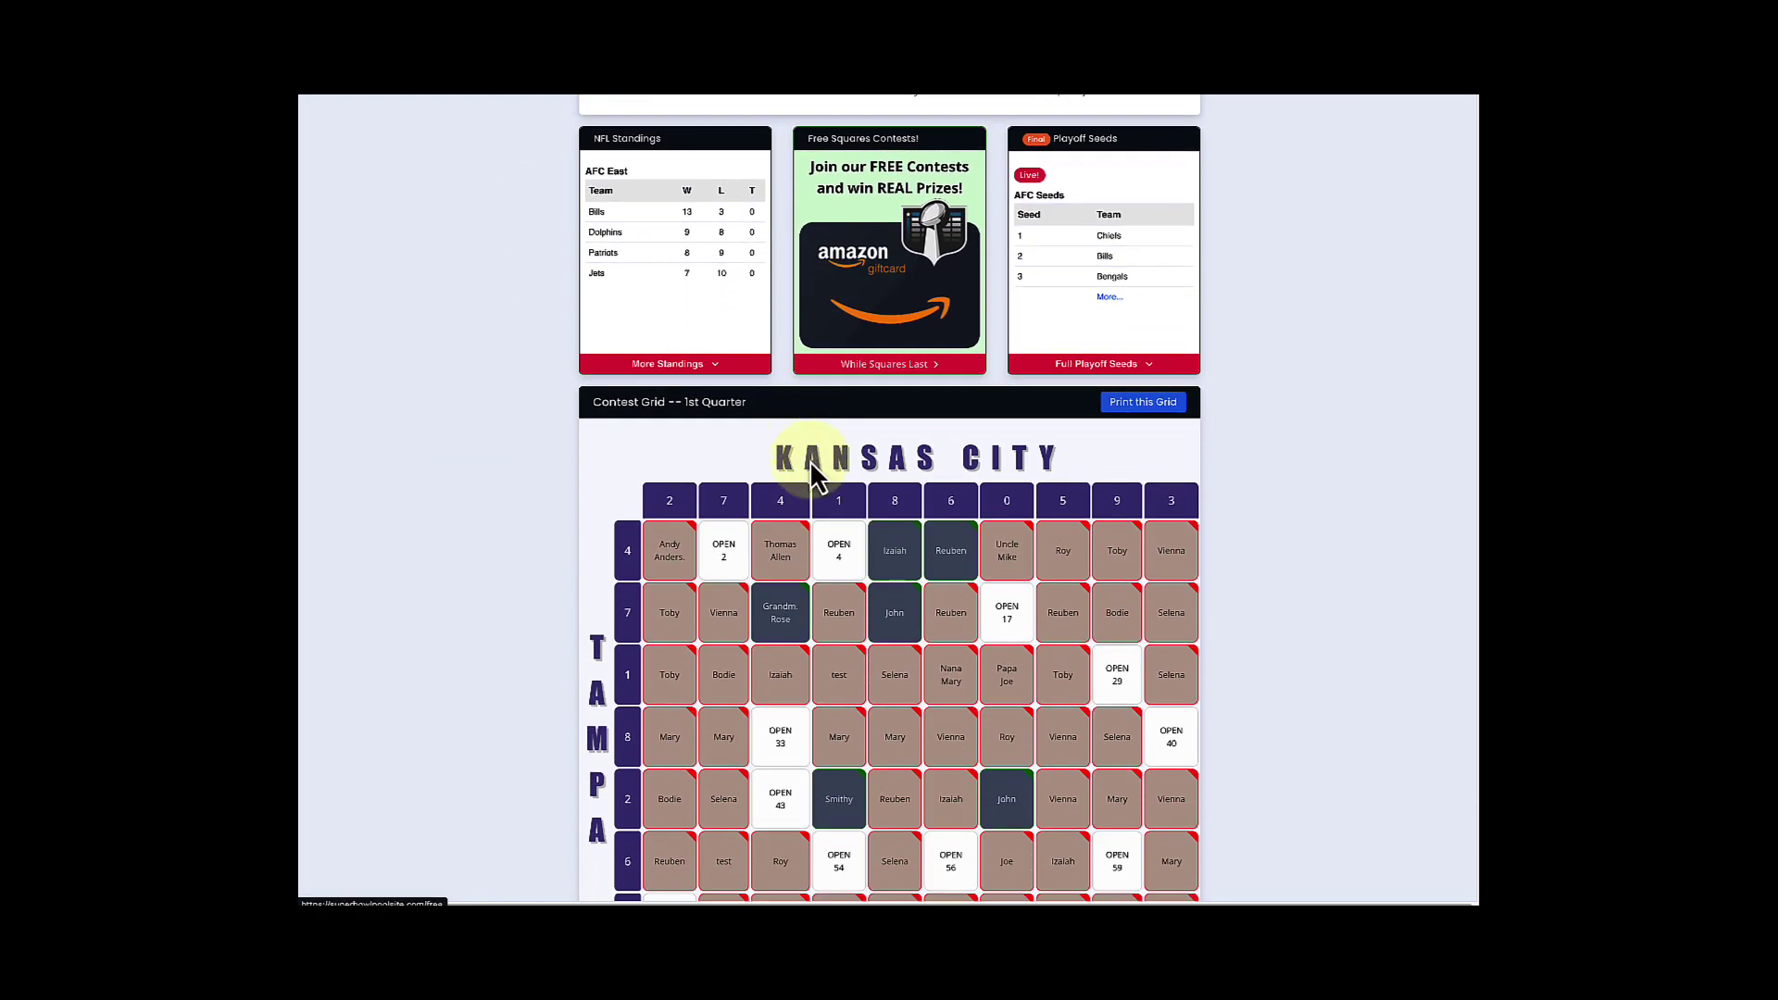